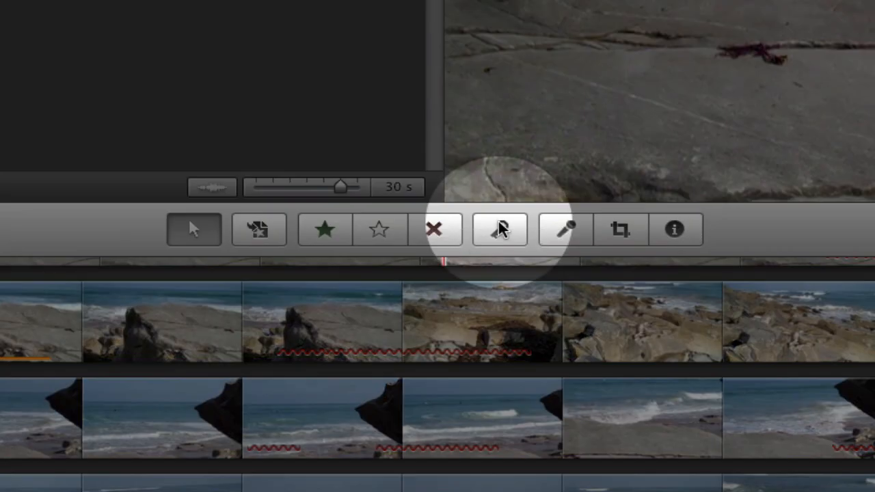
Open the keyword list and delete the keyword bearing the boy's first name, also removing it from the clip that uses it
{"action": "left_click", "coordinate": [501, 229]}
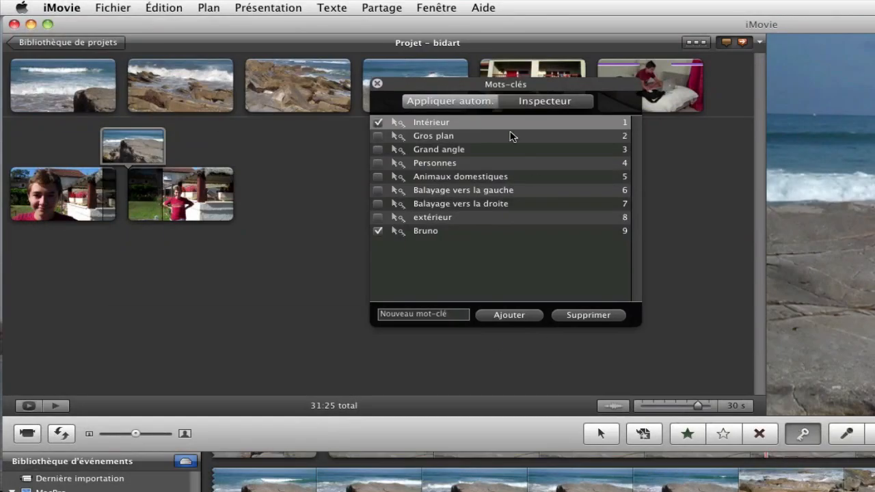
{"action": "left_click_drag", "start_coordinate": [445, 89], "coordinate": [843, 149]}
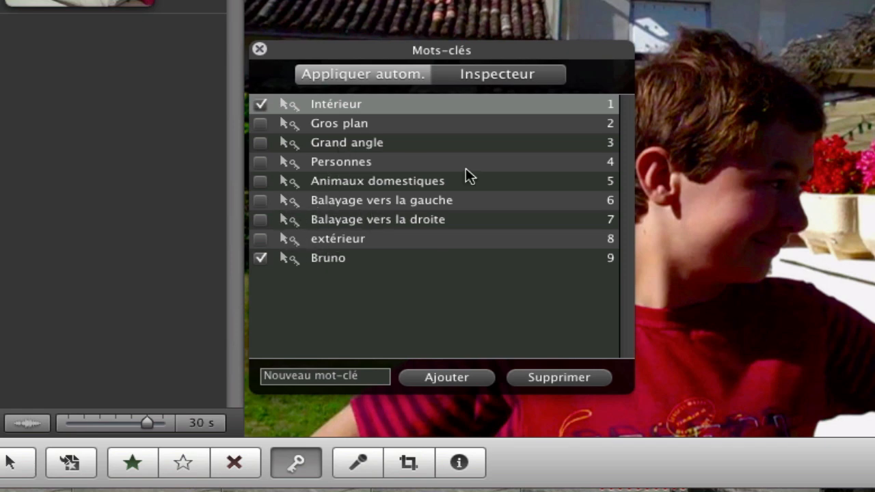
{"action": "left_click", "coordinate": [260, 260]}
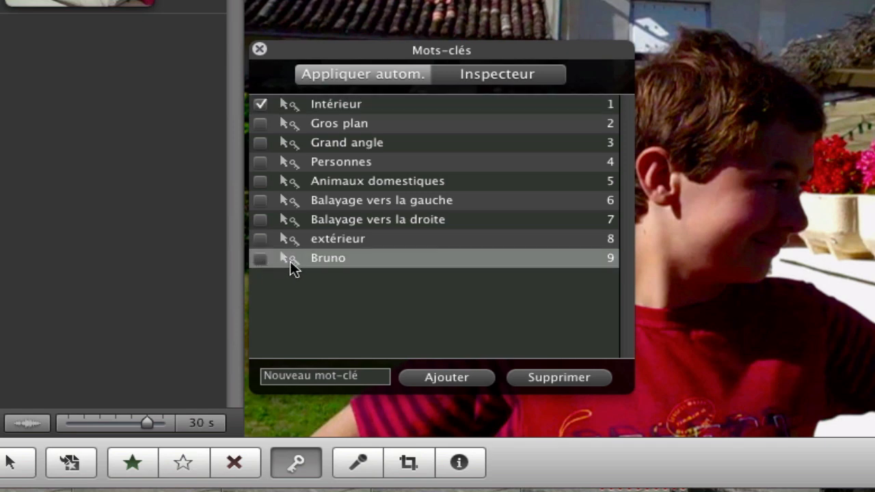
{"action": "left_click", "coordinate": [541, 378]}
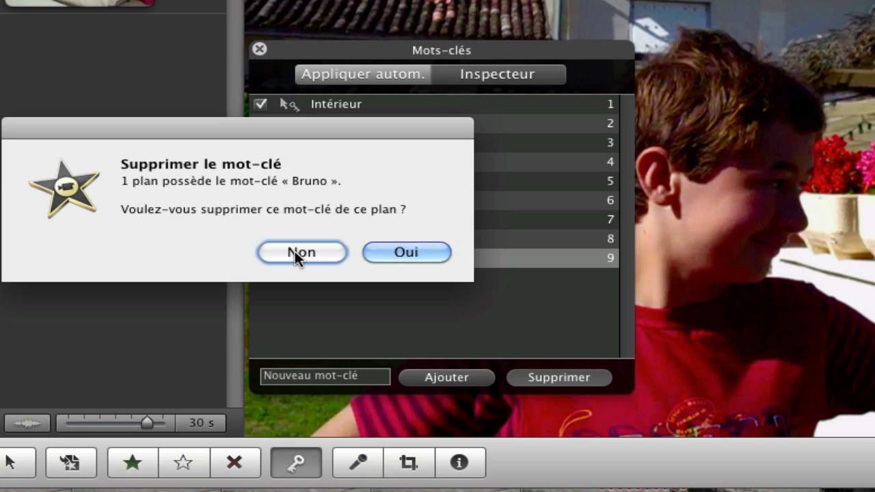
{"action": "left_click", "coordinate": [378, 255]}
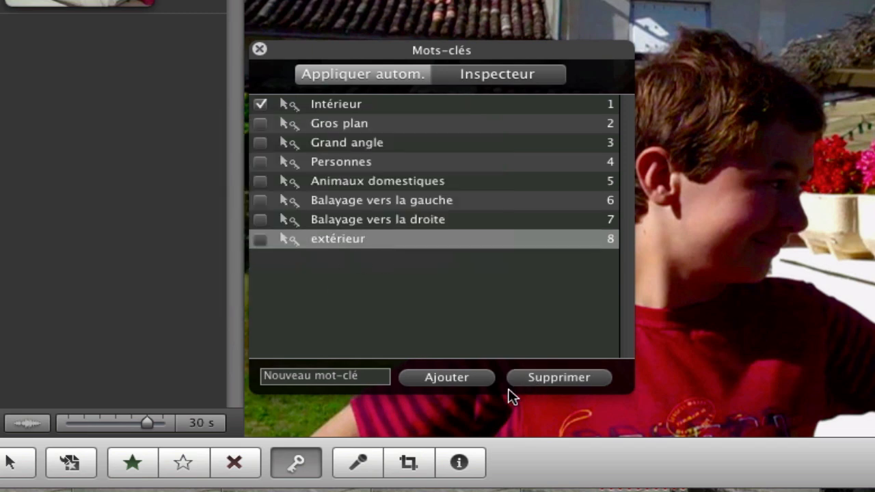
Add a new keyword with the boy's first name to the keyword list
{"action": "left_click", "coordinate": [315, 380]}
{"action": "type", "text": "Bruno"}
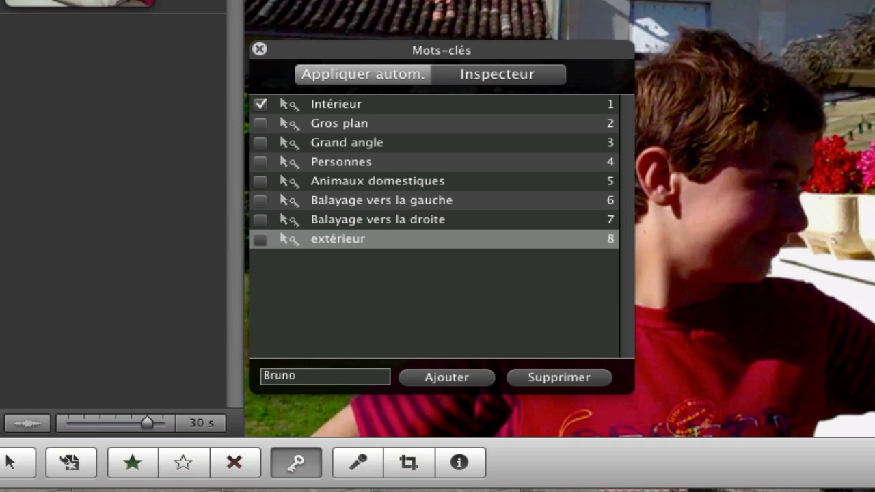
{"action": "left_click", "coordinate": [461, 380]}
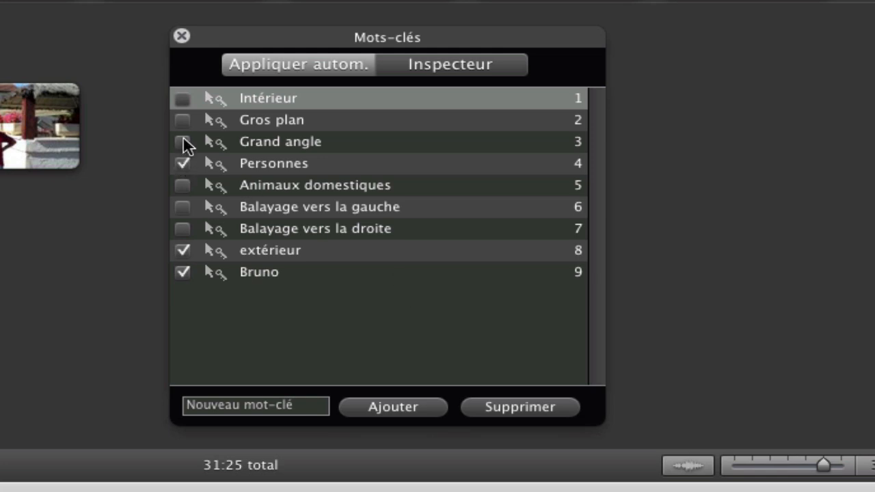
Switch the automatic keywords Personnes, extérieur and the boy's first name off and back on
{"action": "left_click", "coordinate": [182, 164]}
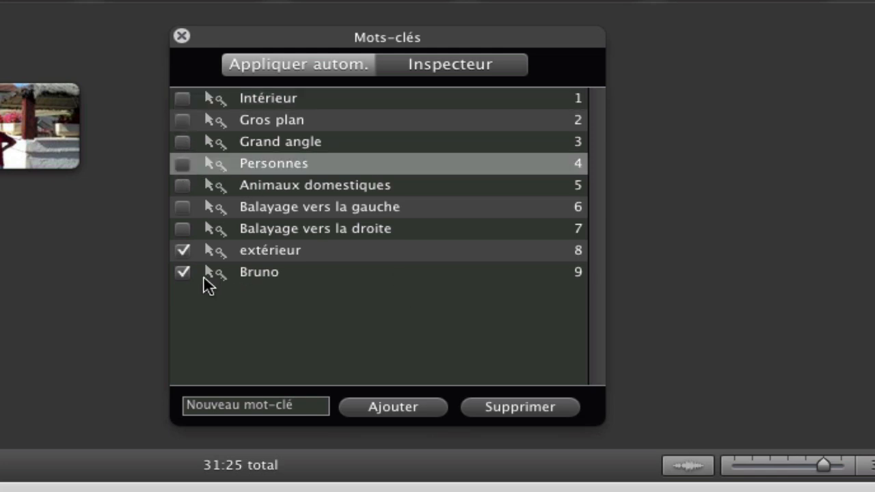
{"action": "left_click", "coordinate": [180, 270]}
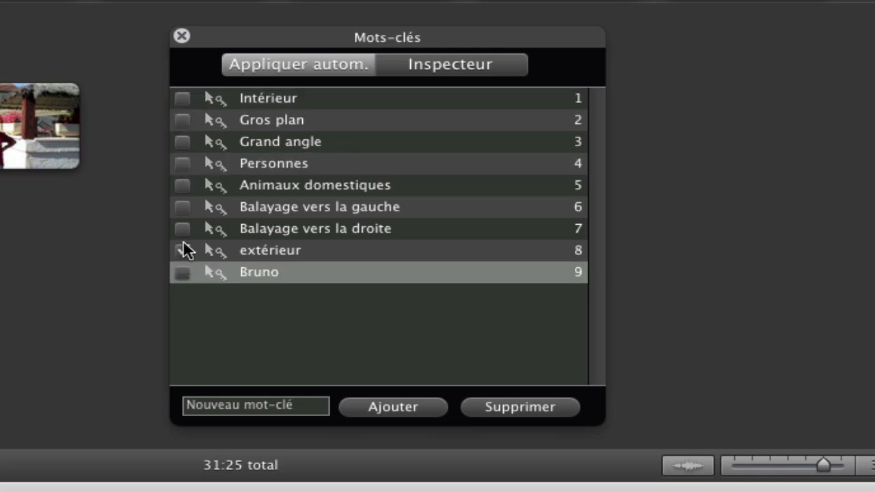
{"action": "left_click", "coordinate": [183, 250]}
{"action": "left_click", "coordinate": [183, 271]}
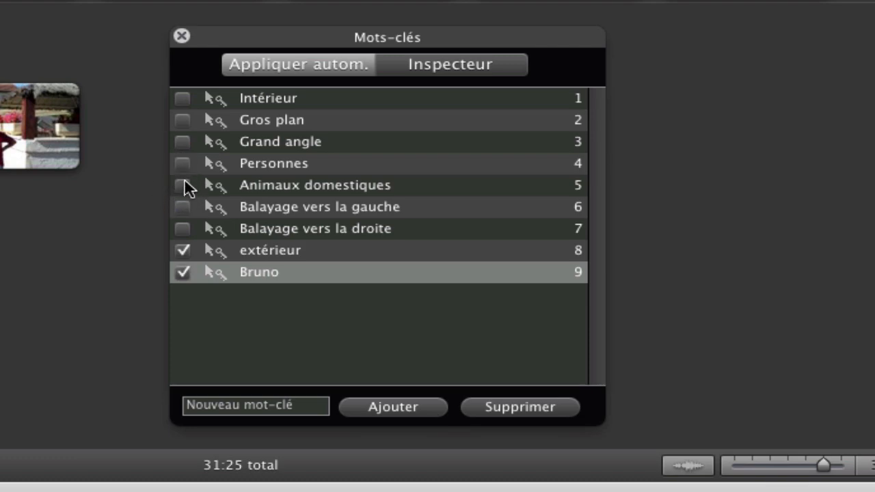
{"action": "left_click", "coordinate": [181, 164]}
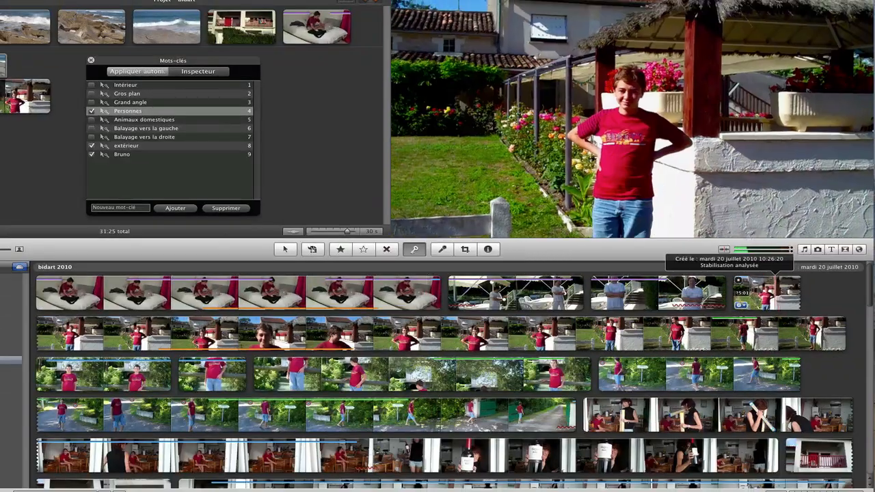
Apply the active automatic keywords to the outdoor clips of the boy in the red T-shirt in the bidart 2010 event
{"action": "left_click", "coordinate": [738, 293]}
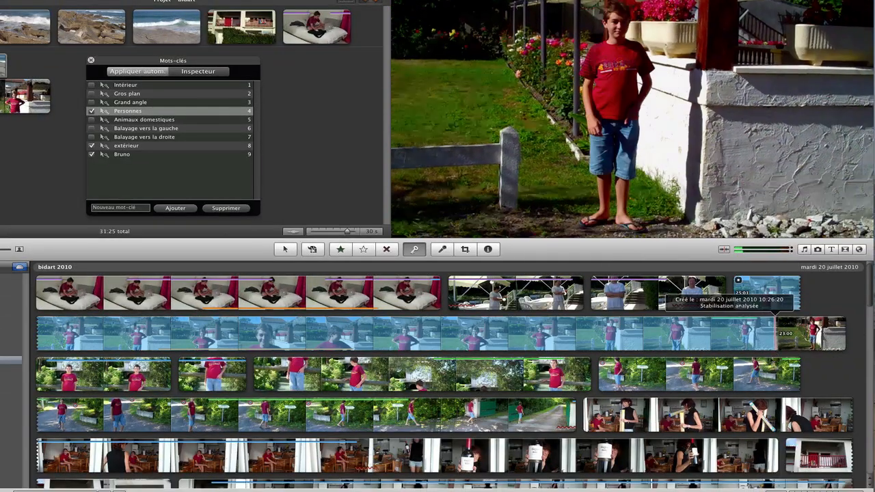
{"action": "left_click_drag", "start_coordinate": [795, 385], "coordinate": [289, 380]}
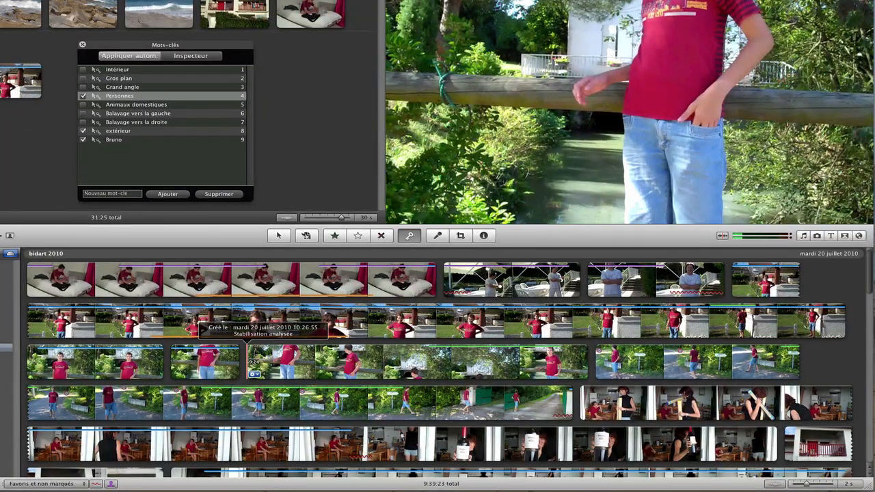
{"action": "left_click_drag", "start_coordinate": [249, 362], "coordinate": [587, 363]}
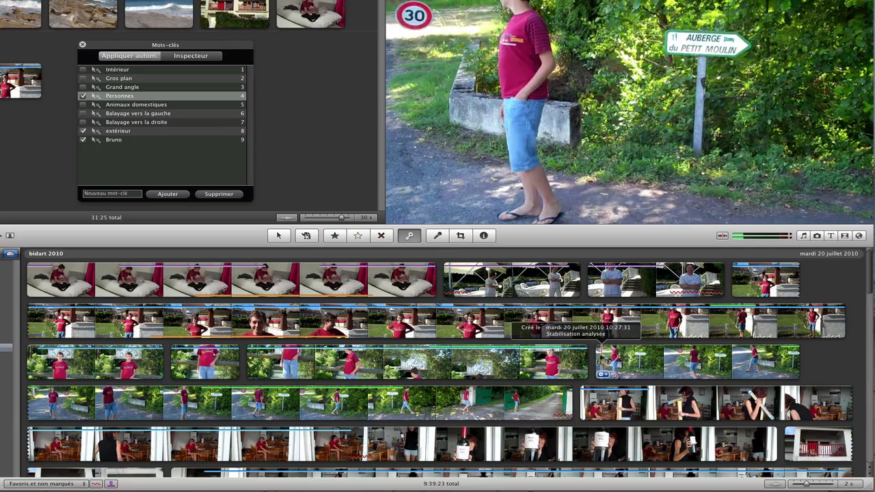
{"action": "left_click", "coordinate": [533, 400]}
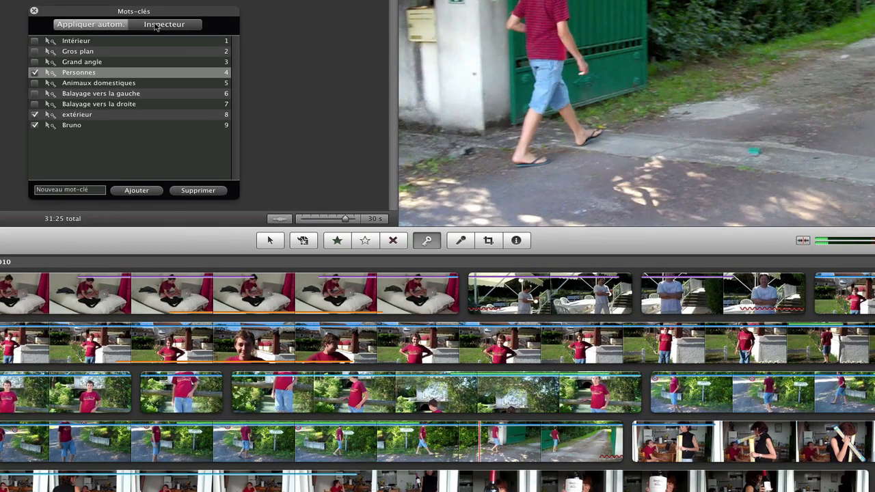
Inspect the keywords of the first kitchen clip and clear all of them from it
{"action": "left_click", "coordinate": [156, 26]}
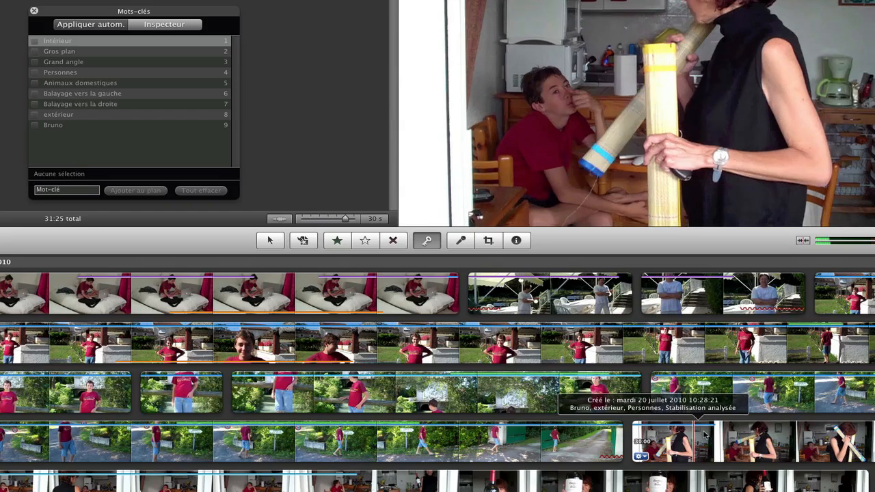
{"action": "left_click", "coordinate": [715, 431]}
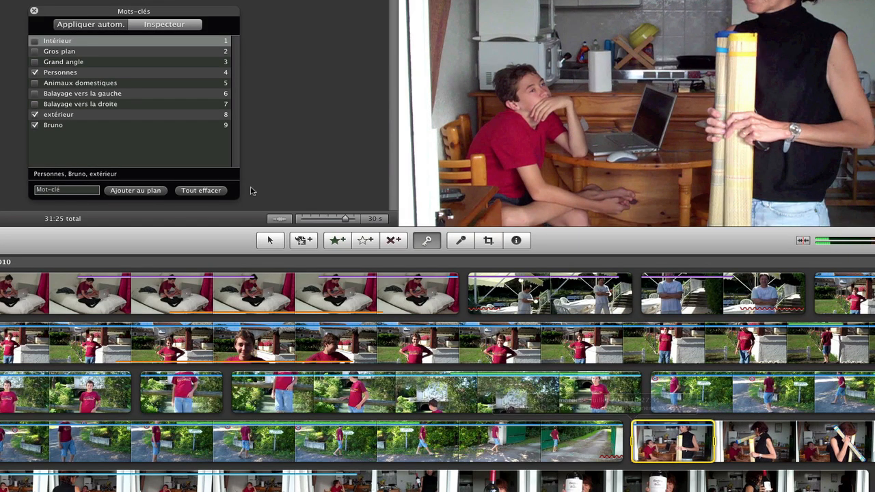
{"action": "left_click", "coordinate": [205, 191]}
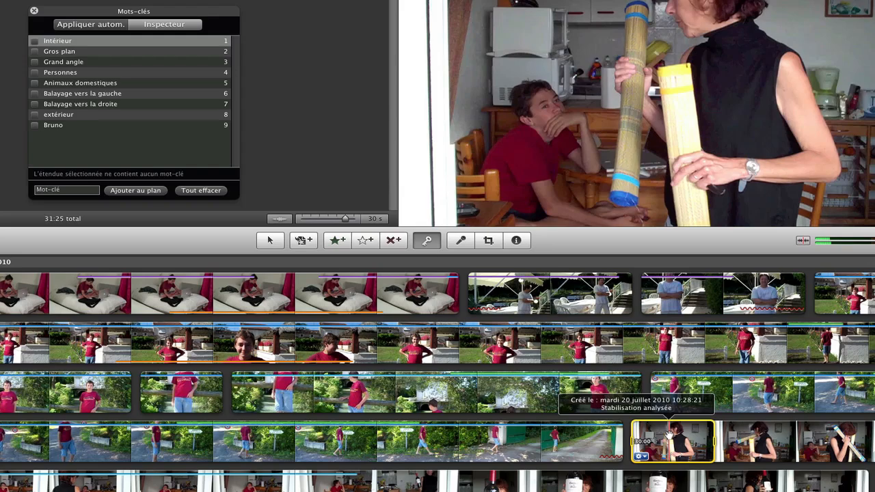
Select the end portion of the outdoor road clip, up to the green gate, and clear all its keywords
{"action": "left_click", "coordinate": [537, 435]}
{"action": "left_click_drag", "start_coordinate": [527, 436], "coordinate": [402, 437]}
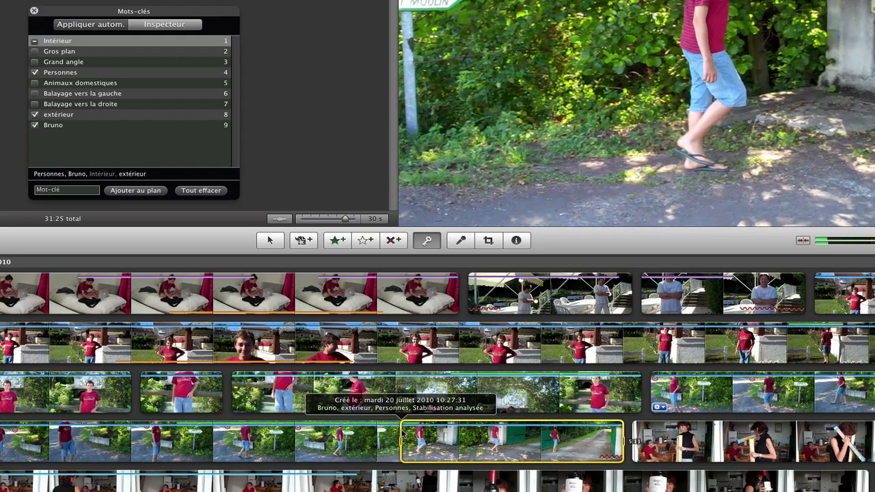
{"action": "left_click", "coordinate": [194, 192]}
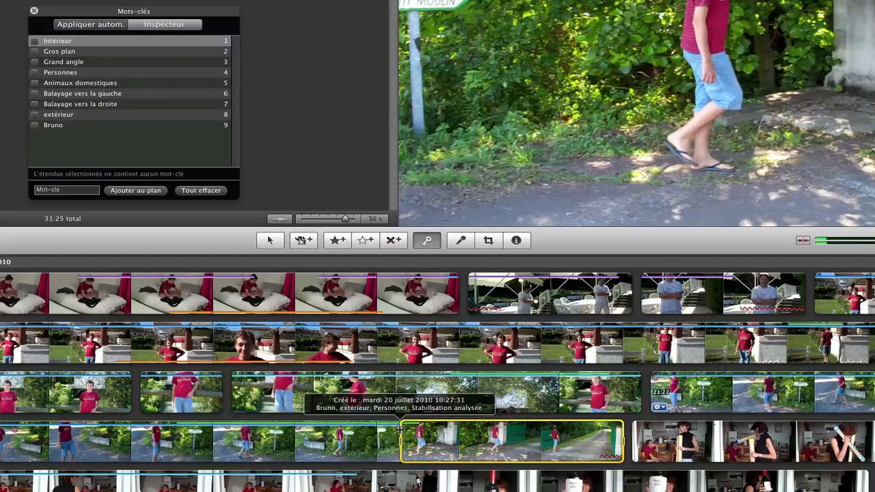
Reapply the active automatic keywords to the end portion of the outdoor road clip
{"action": "left_click", "coordinate": [88, 25]}
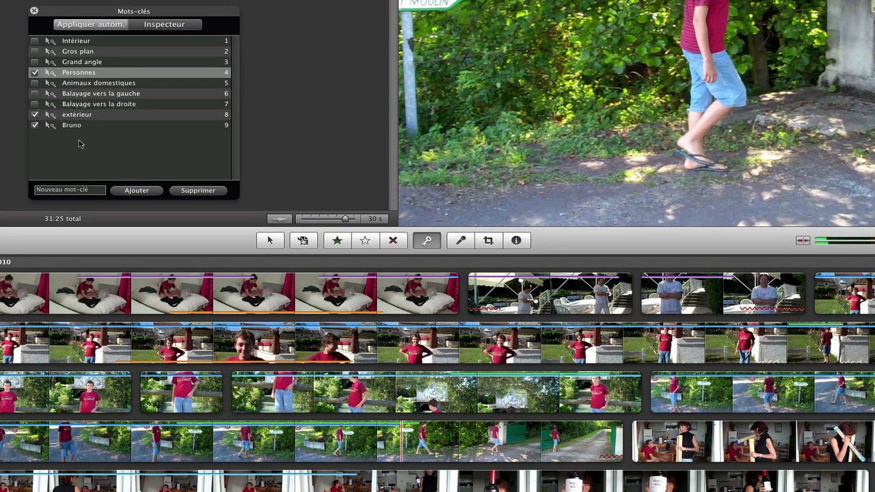
{"action": "left_click_drag", "start_coordinate": [400, 437], "coordinate": [596, 436]}
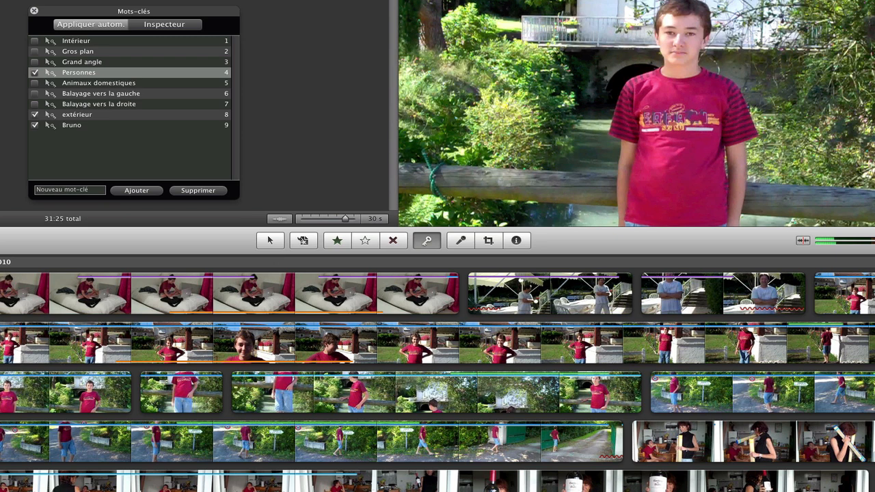
{"action": "key", "text": "k"}
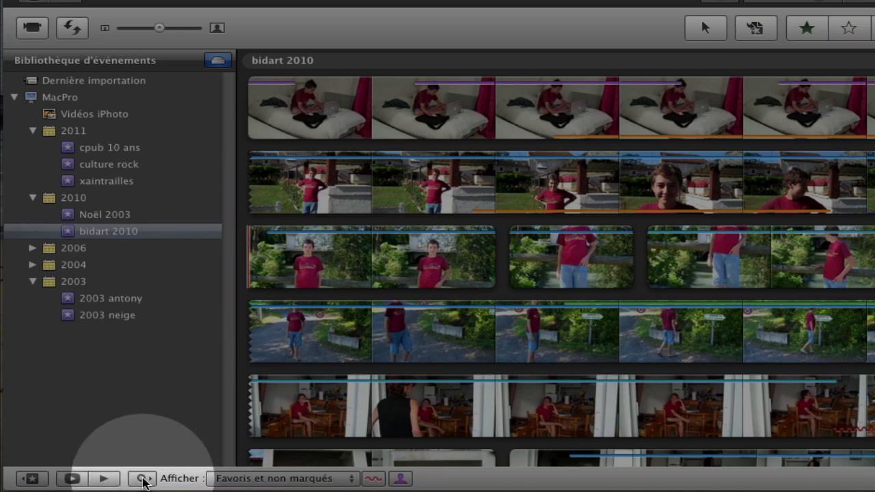
Show the keyword filter and limit the bidart 2010 event to clips tagged with the boy's first name and extérieur
{"action": "left_click", "coordinate": [142, 479]}
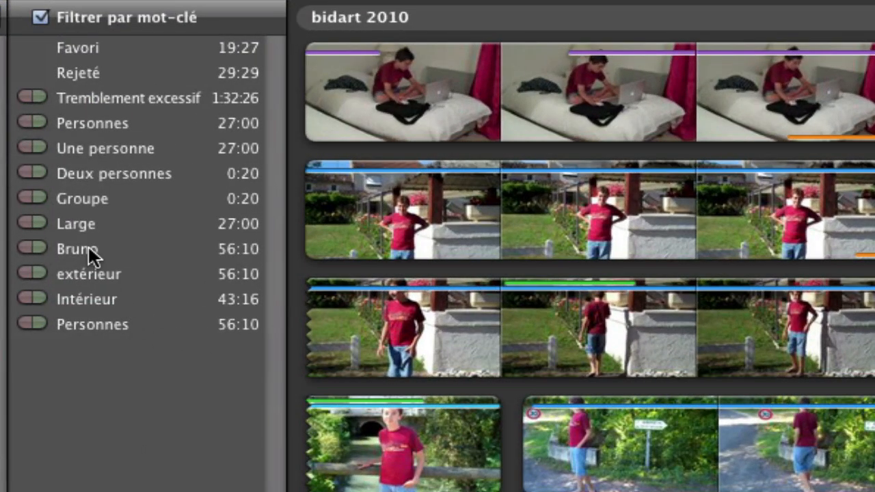
{"action": "left_click", "coordinate": [86, 247]}
{"action": "left_click", "coordinate": [101, 276]}
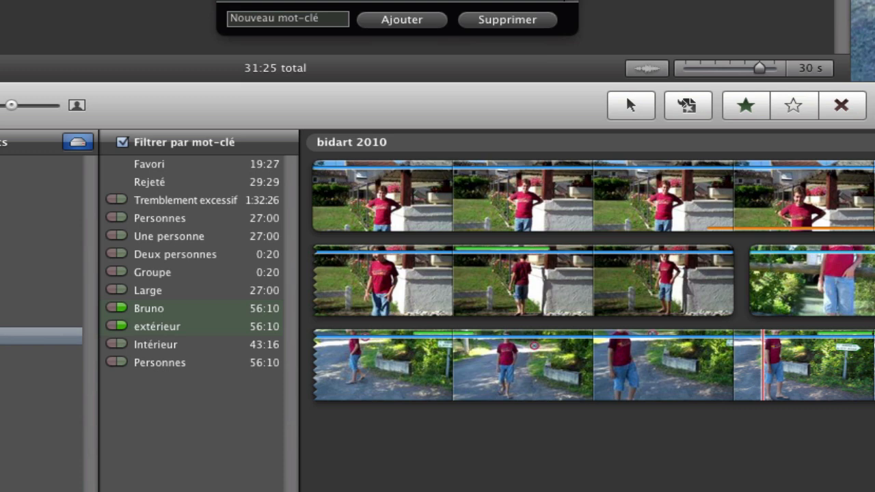
Turn off keyword filtering to browse all clips of the bidart 2010 event again
{"action": "left_click", "coordinate": [123, 142]}
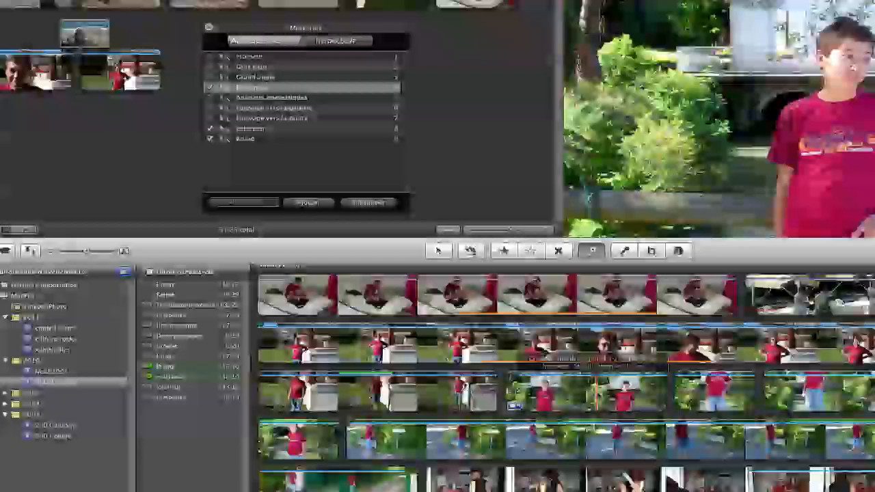
{"action": "scroll", "coordinate": [562, 399], "scroll_direction": "down", "scroll_amount": 15}
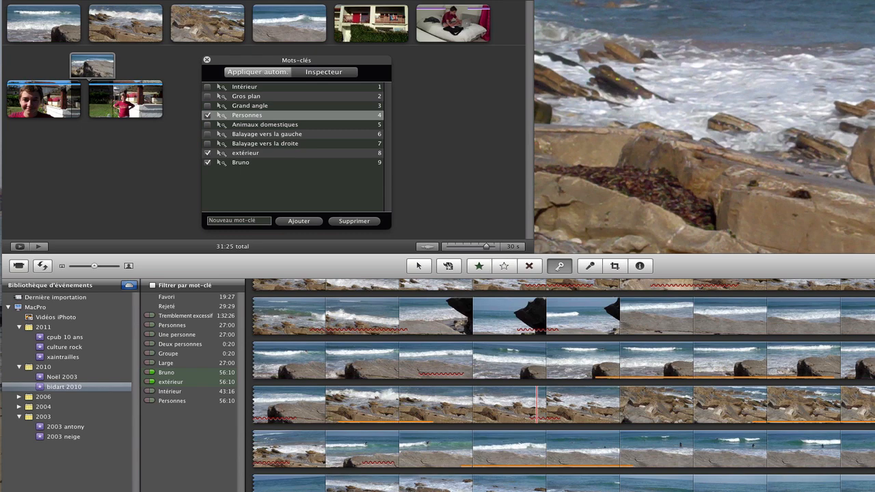
{"action": "key", "text": "super+Tab"}
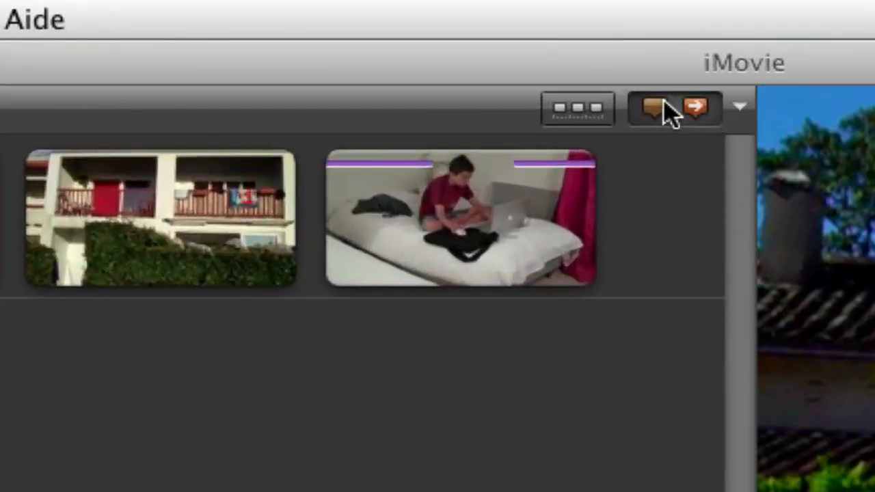
Place a comment marker at about 14:08 on the project's ocean clip with surfers and name it "surfeur cheveux"
{"action": "mouse_move", "coordinate": [663, 112]}
{"action": "left_mouse_down"}
{"action": "mouse_move", "coordinate": [403, 181]}
{"action": "mouse_move", "coordinate": [104, 185]}
{"action": "mouse_move", "coordinate": [261, 48]}
{"action": "mouse_move", "coordinate": [83, 52]}
{"action": "mouse_move", "coordinate": [263, 56]}
{"action": "mouse_move", "coordinate": [239, 54]}
{"action": "left_mouse_up"}
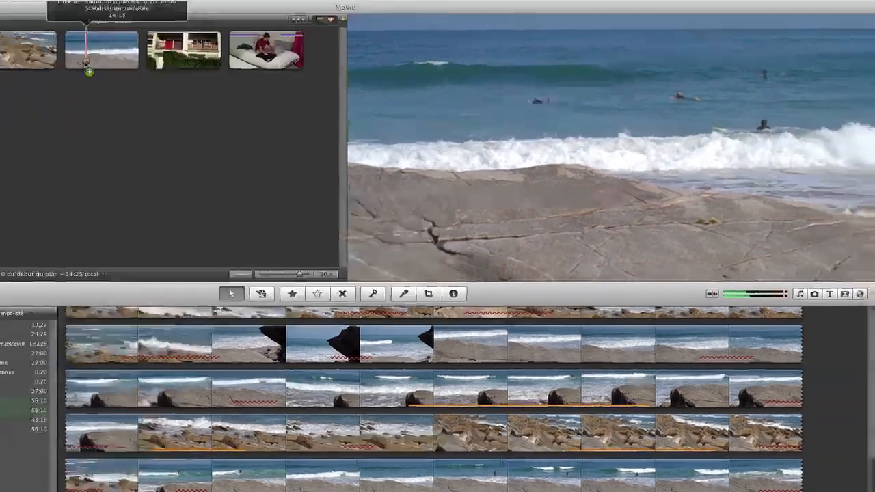
{"action": "left_click_drag", "start_coordinate": [85, 62], "coordinate": [76, 63]}
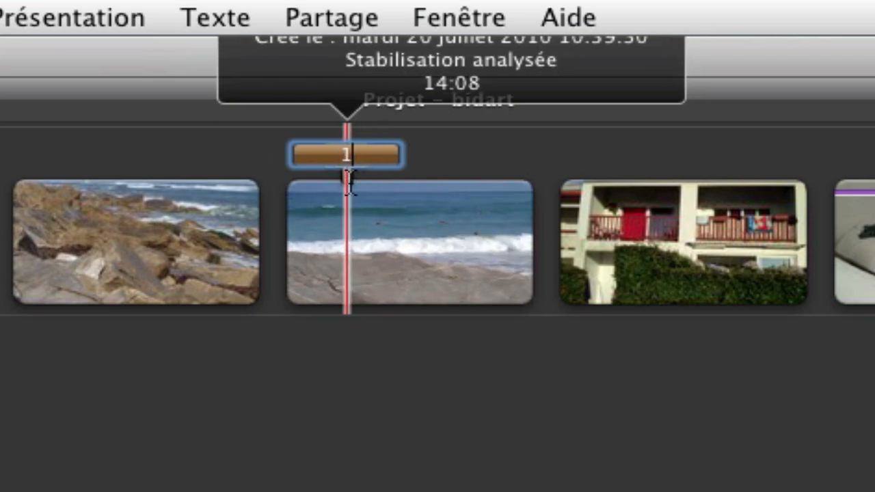
{"action": "double_click", "coordinate": [346, 157]}
{"action": "type", "text": "sur"}
{"action": "type", "text": "eur cheveux"}
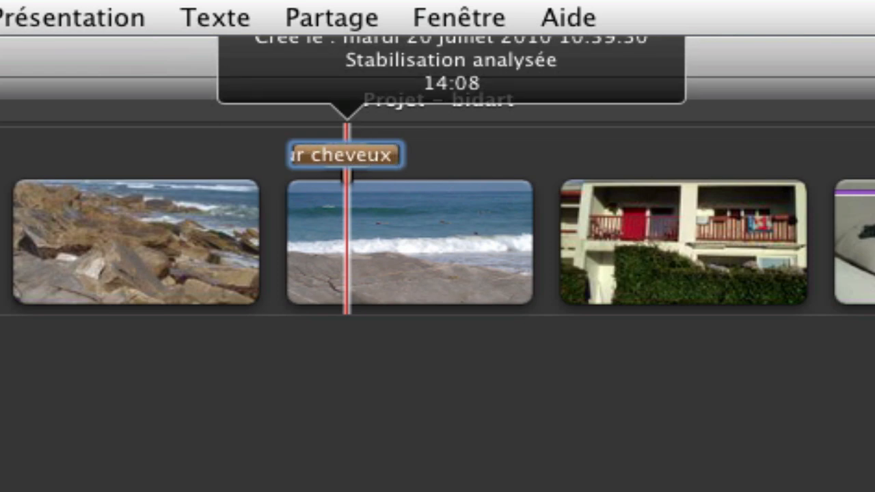
{"action": "key", "text": "Return"}
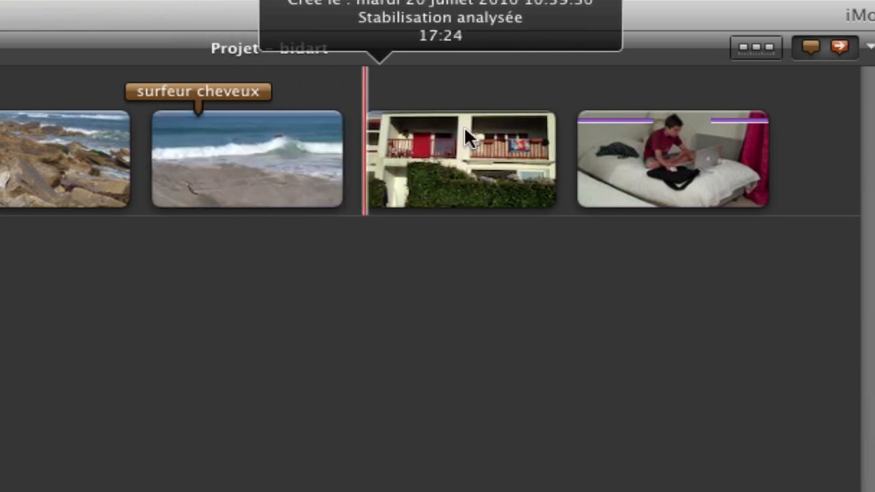
Place a comment marker at about 24:09 on the bedroom laptop clip, naming it with the boy's first name followed by "pose souris"
{"action": "mouse_move", "coordinate": [810, 45]}
{"action": "left_mouse_down"}
{"action": "mouse_move", "coordinate": [661, 157]}
{"action": "mouse_move", "coordinate": [715, 162]}
{"action": "mouse_move", "coordinate": [667, 166]}
{"action": "mouse_move", "coordinate": [712, 168]}
{"action": "mouse_move", "coordinate": [701, 166]}
{"action": "left_mouse_up"}
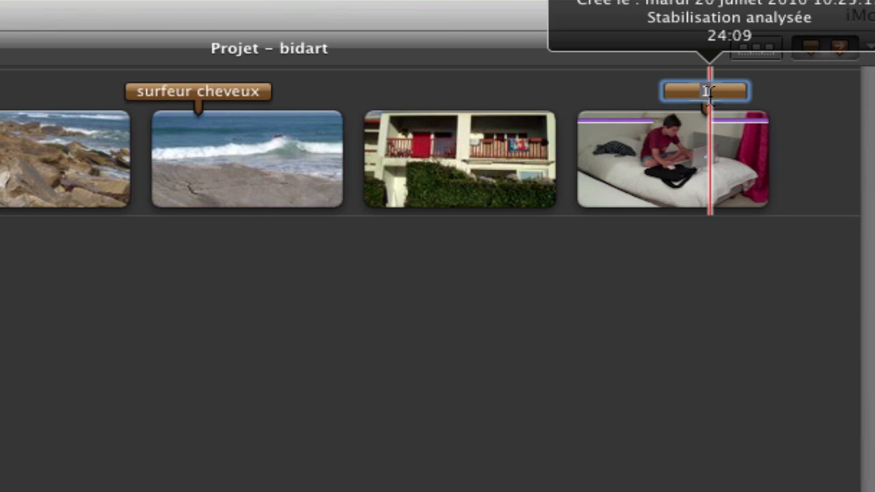
{"action": "type", "text": "bruno p"}
{"action": "type", "text": "ose souris"}
{"action": "key", "text": "Return"}
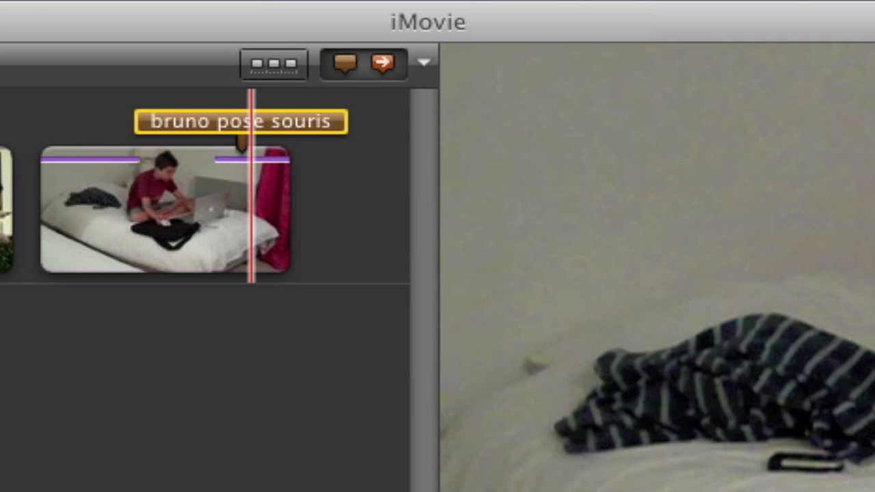
Jump to the "surfeur cheveux" comment in the project using the list of its comment markers
{"action": "left_click", "coordinate": [413, 63]}
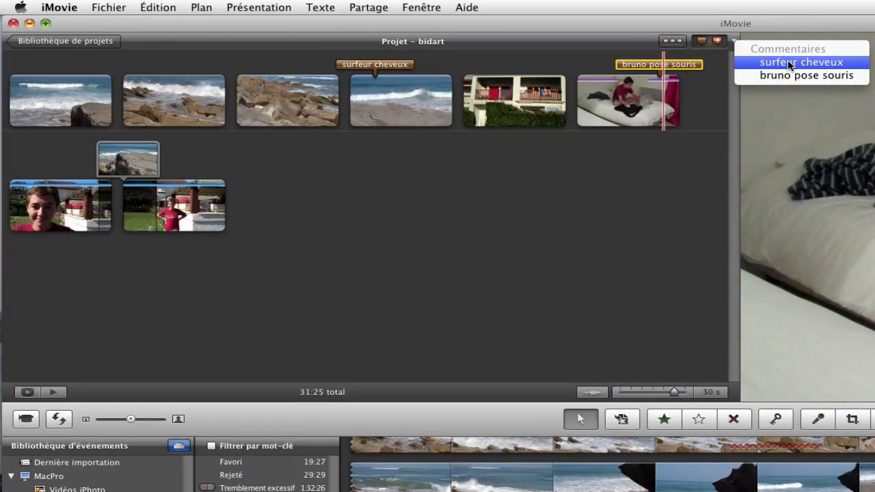
{"action": "left_click", "coordinate": [789, 64]}
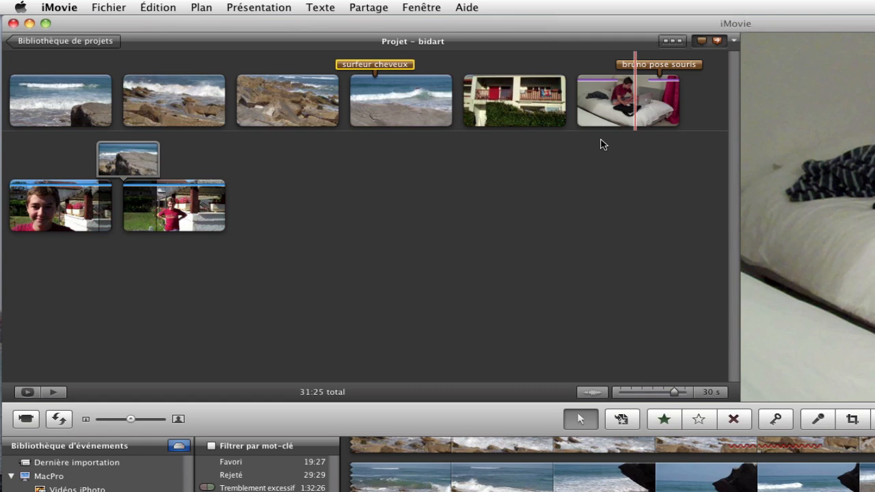
{"action": "left_click", "coordinate": [733, 42]}
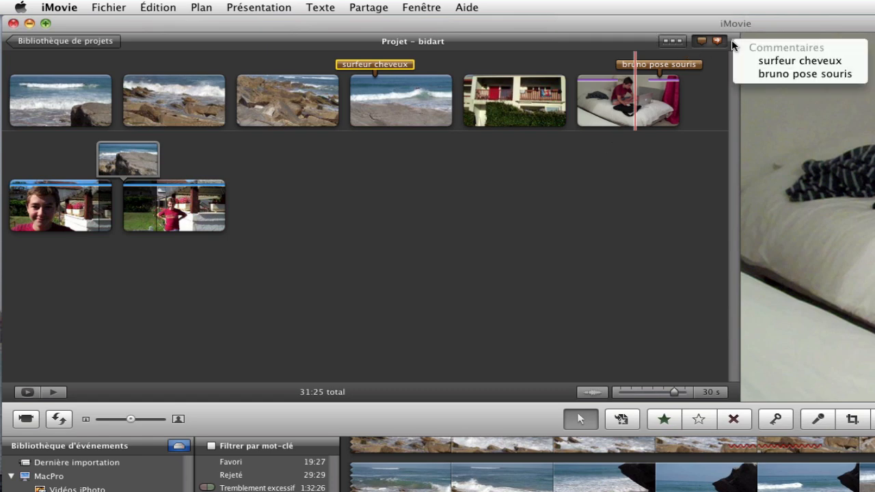
{"action": "left_click", "coordinate": [783, 61]}
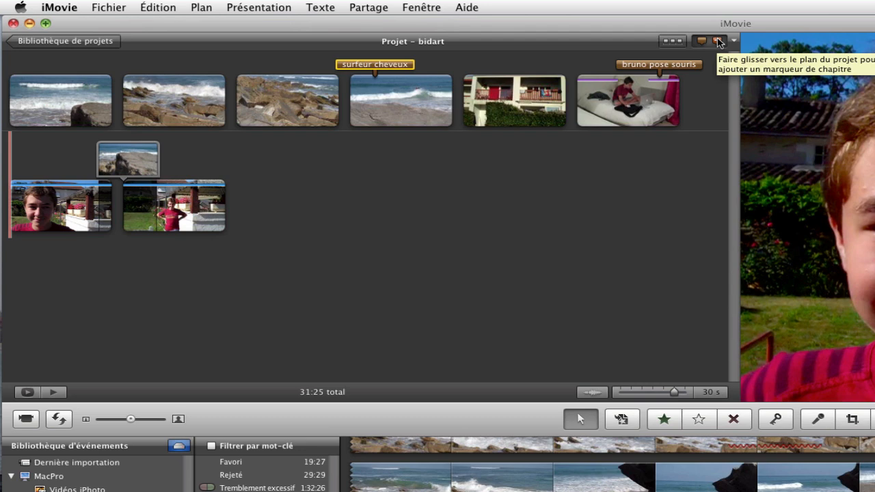
Place a chapter marker at the start of the balcony house clip, at about 17:24, and delete the bedroom laptop clip's comment marker
{"action": "mouse_move", "coordinate": [718, 42]}
{"action": "left_mouse_down"}
{"action": "mouse_move", "coordinate": [672, 103]}
{"action": "mouse_move", "coordinate": [463, 73]}
{"action": "left_mouse_up"}
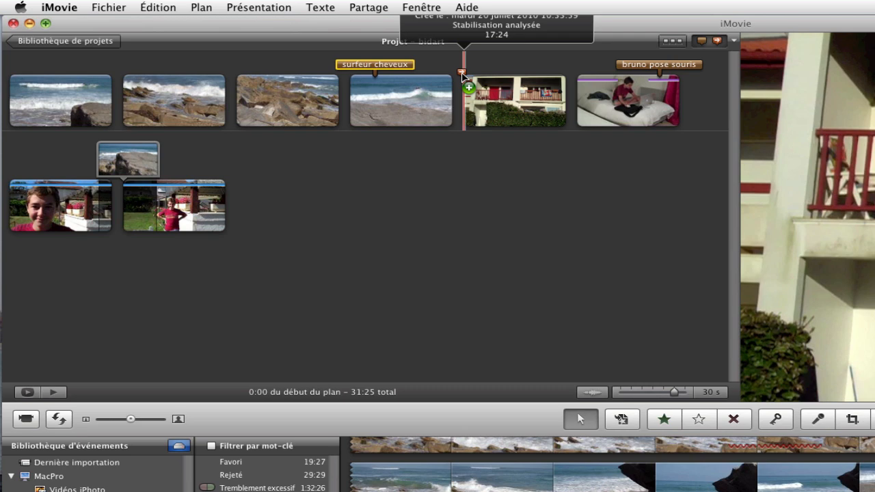
{"action": "left_click_drag", "start_coordinate": [462, 73], "coordinate": [462, 73]}
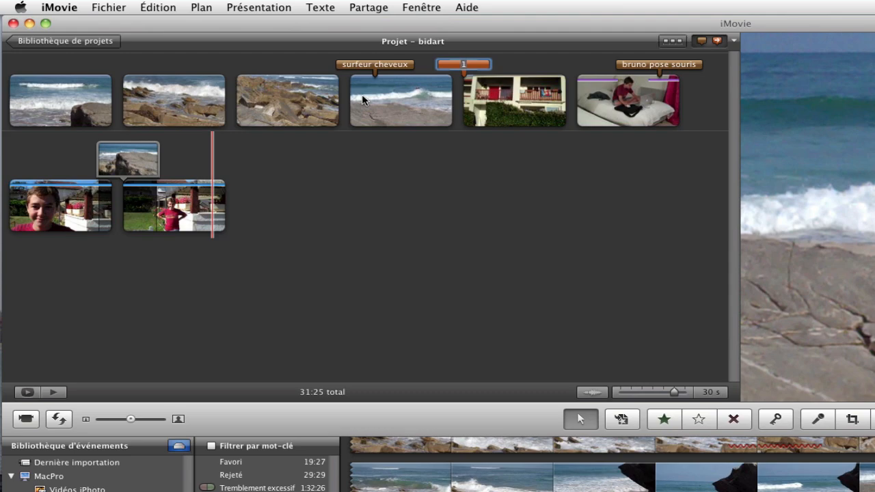
{"action": "left_click", "coordinate": [637, 65]}
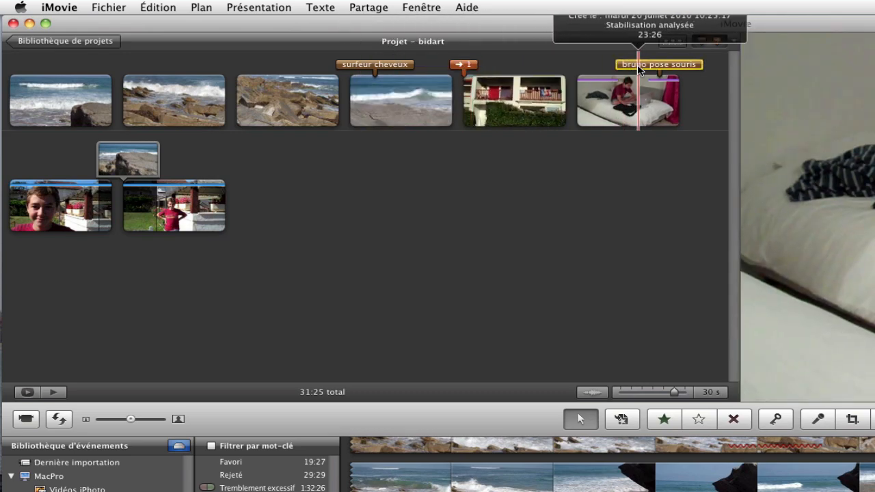
{"action": "key", "text": "Delete"}
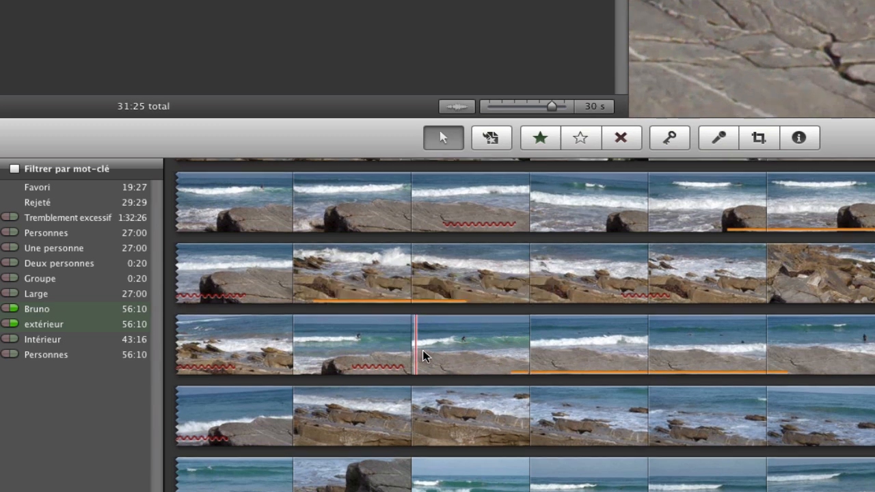
Replace the project's second clip entirely with a selected range of the event's surfer footage, using Remplacer
{"action": "left_click_drag", "start_coordinate": [415, 355], "coordinate": [628, 350]}
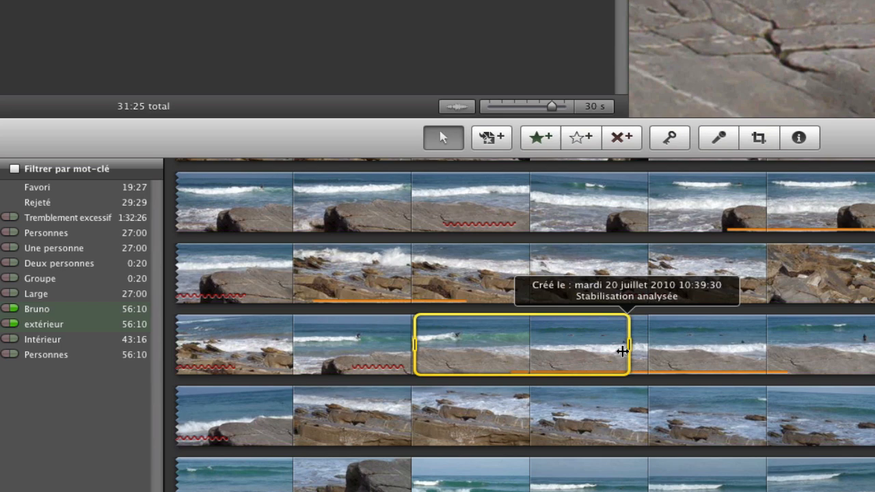
{"action": "left_click_drag", "start_coordinate": [527, 344], "coordinate": [201, 119]}
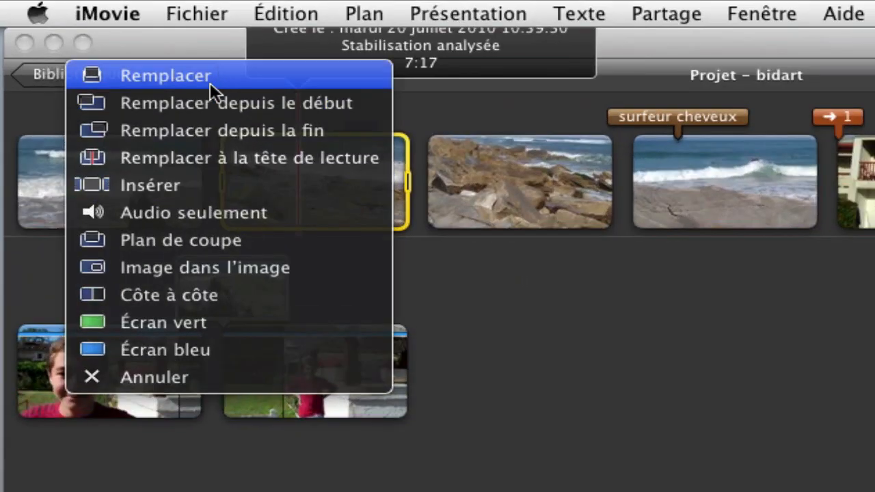
{"action": "left_click", "coordinate": [210, 82]}
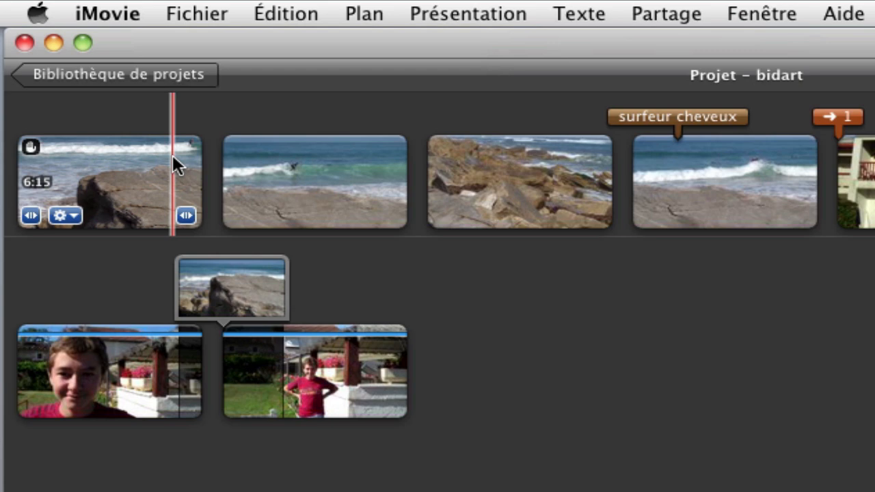
{"action": "mouse_move", "coordinate": [173, 167]}
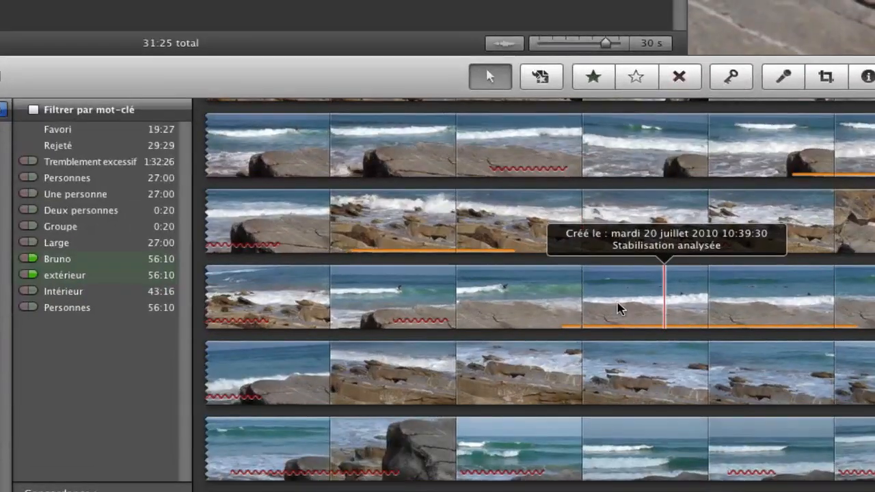
Select a shorter range of the event's surfer footage and substitute it into the project's second clip with Remplacer depuis le début
{"action": "left_click_drag", "start_coordinate": [525, 311], "coordinate": [600, 311]}
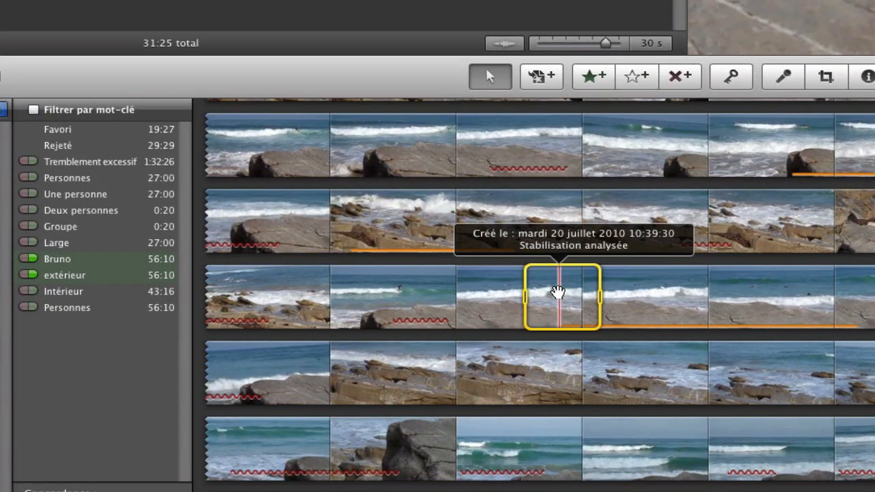
{"action": "left_click_drag", "start_coordinate": [557, 293], "coordinate": [231, 132]}
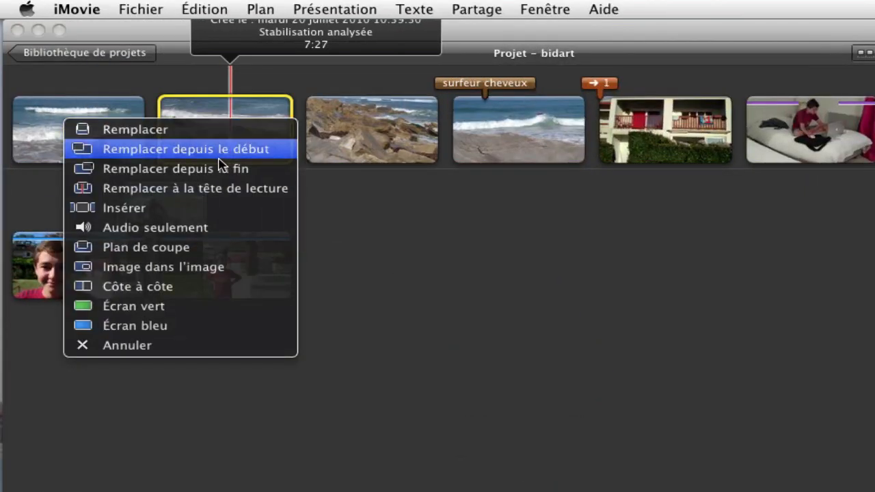
{"action": "left_click", "coordinate": [165, 149]}
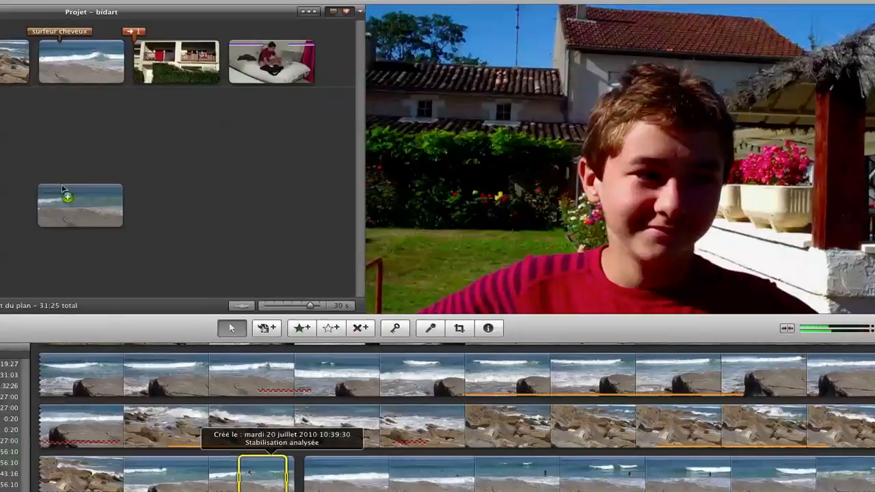
Substitute the short surfer range into the project's second clip with Remplacer depuis la fin, and play back the result
{"action": "left_click_drag", "start_coordinate": [39, 186], "coordinate": [105, 44]}
{"action": "mouse_move", "coordinate": [253, 134]}
{"action": "left_mouse_down"}
{"action": "mouse_move", "coordinate": [209, 99]}
{"action": "mouse_move", "coordinate": [236, 132]}
{"action": "left_mouse_up"}
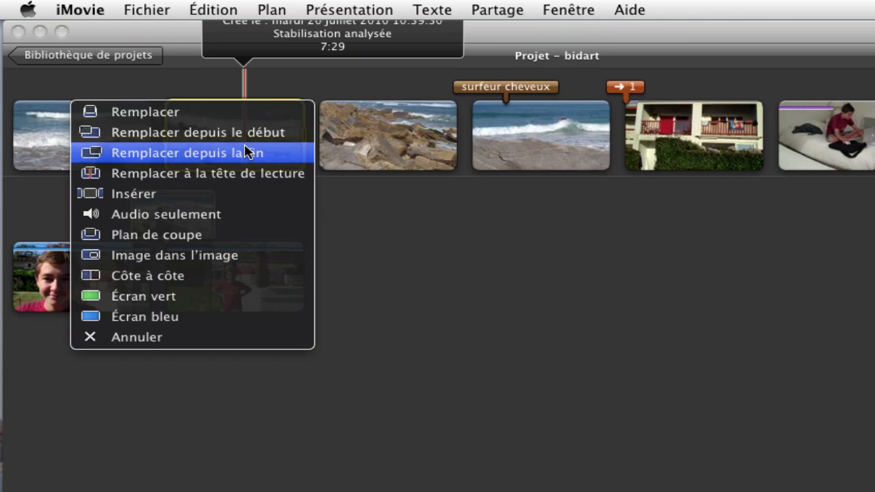
{"action": "left_click", "coordinate": [171, 153]}
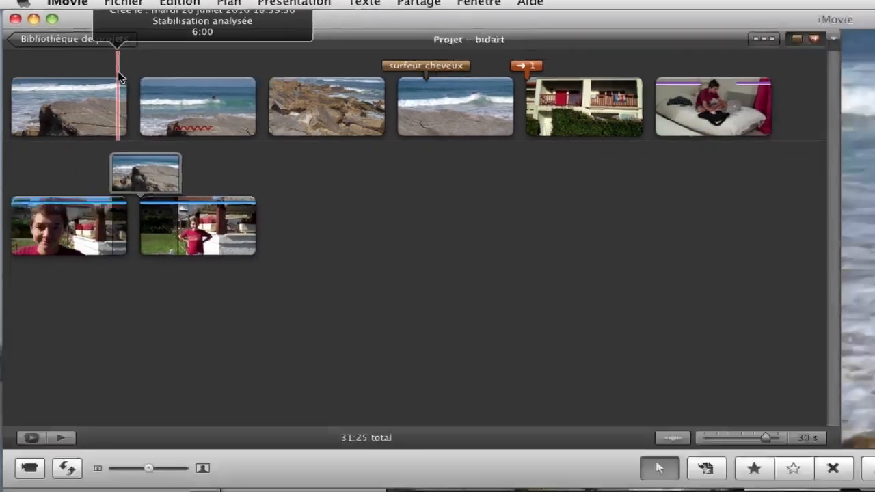
{"action": "key", "text": "space"}
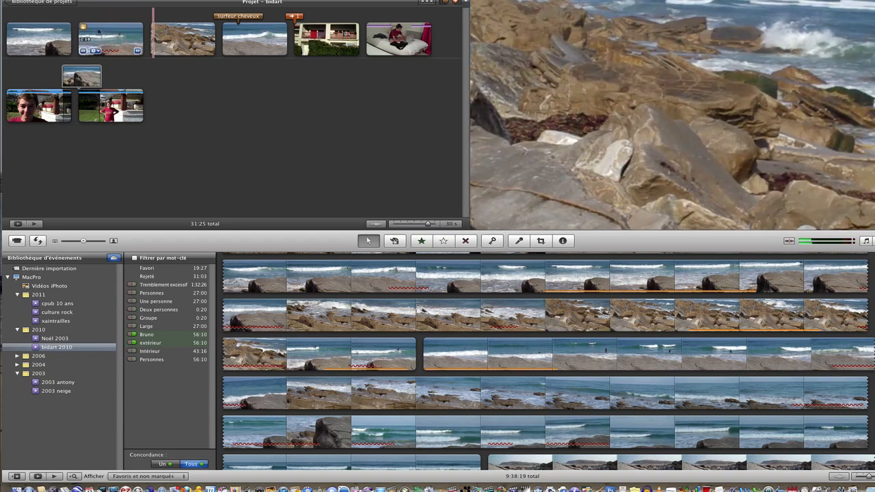
{"action": "key", "text": "space"}
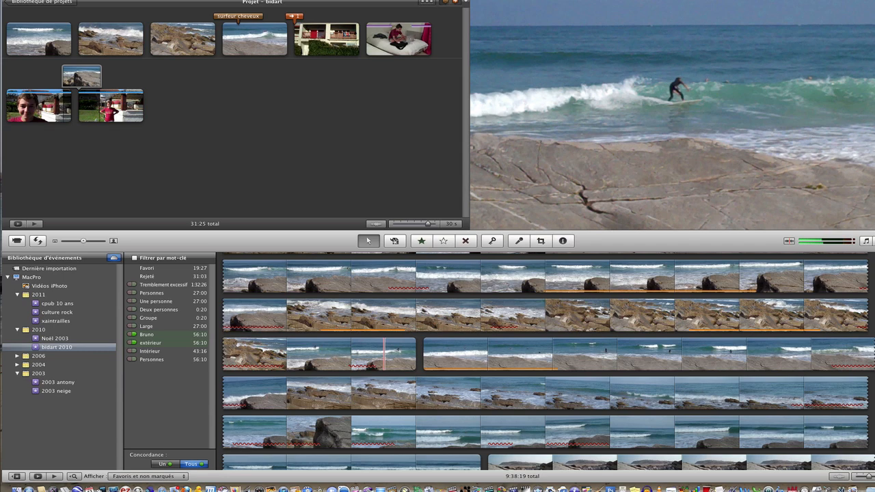
Select the surfer range from where he is riding the wave and substitute it into the project's second clip with Remplacer à la tête de lecture
{"action": "left_click", "coordinate": [383, 357]}
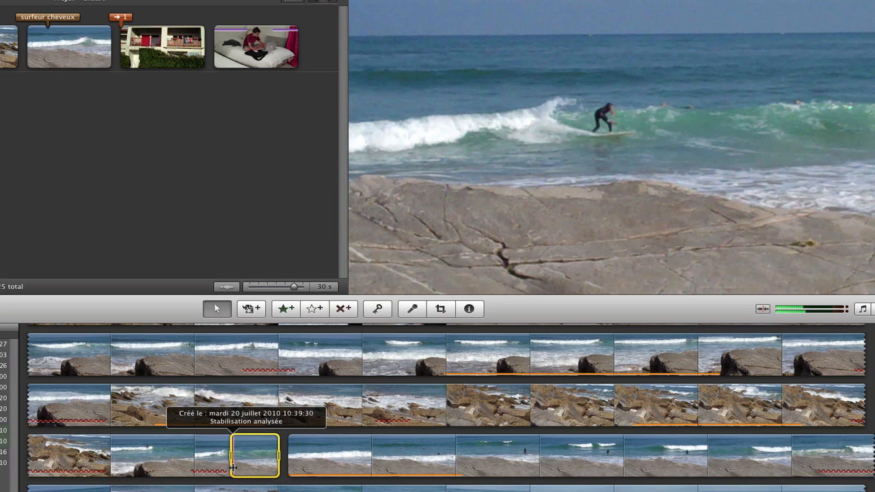
{"action": "mouse_move", "coordinate": [232, 467]}
{"action": "left_mouse_down"}
{"action": "mouse_move", "coordinate": [249, 467]}
{"action": "mouse_move", "coordinate": [231, 468]}
{"action": "left_mouse_up"}
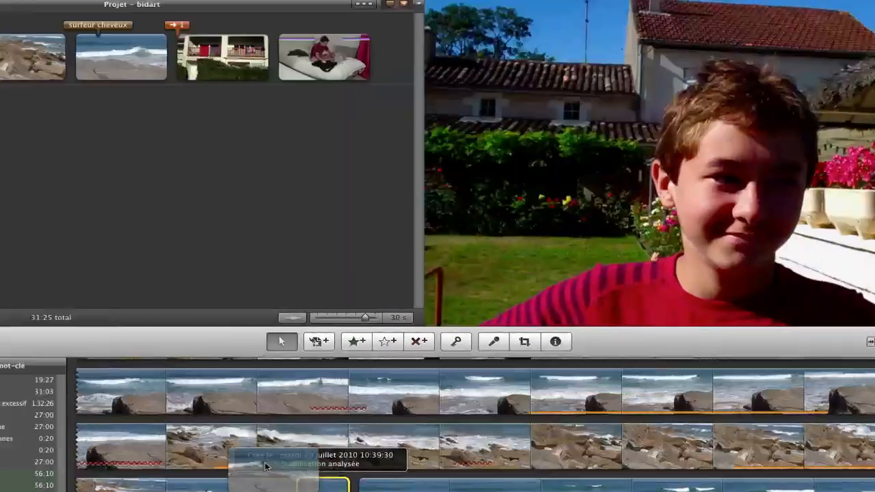
{"action": "left_click_drag", "start_coordinate": [273, 464], "coordinate": [119, 106]}
{"action": "left_click_drag", "start_coordinate": [339, 300], "coordinate": [242, 158]}
{"action": "left_click", "coordinate": [225, 171]}
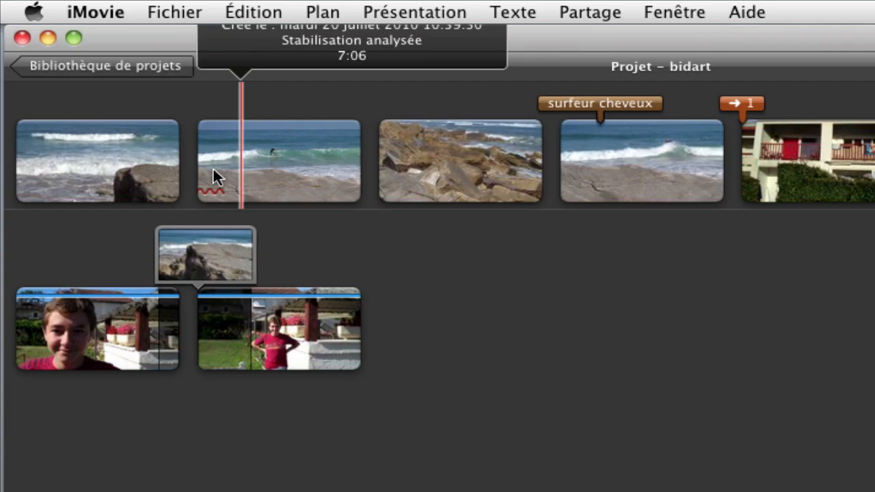